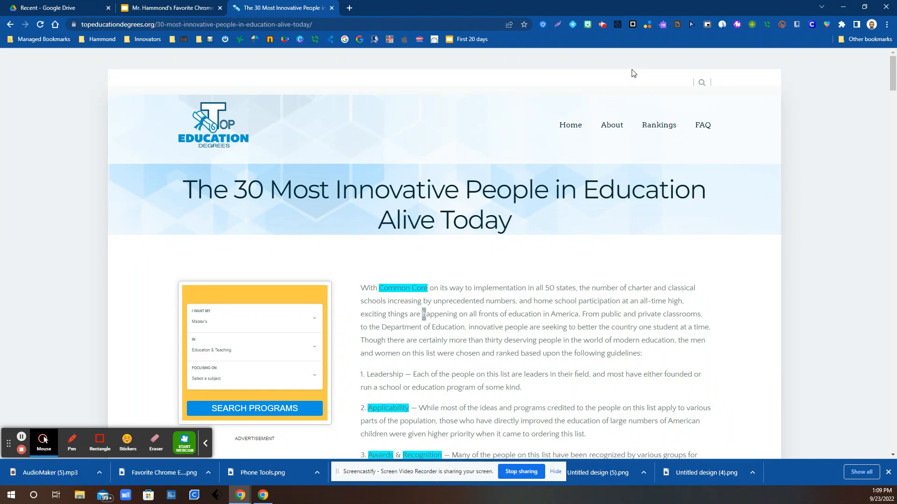
Open the Texthelp reading toolbar over the article and try out its hover speech tool
{"action": "left_click", "coordinate": [664, 24]}
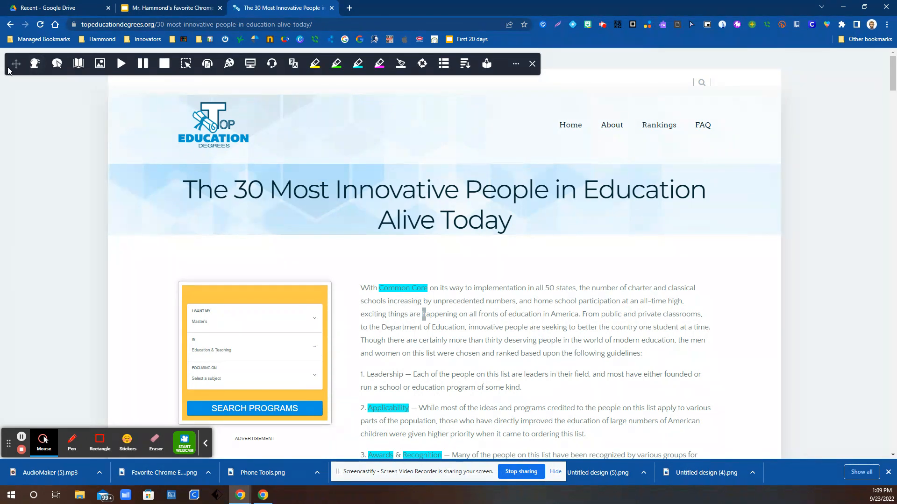
{"action": "mouse_move", "coordinate": [15, 71]}
{"action": "left_mouse_down"}
{"action": "mouse_move", "coordinate": [18, 80]}
{"action": "mouse_move", "coordinate": [13, 54]}
{"action": "left_mouse_up"}
{"action": "left_click", "coordinate": [56, 66]}
{"action": "mouse_move", "coordinate": [205, 194]}
Look up "Department of Education" from the introductory paragraph in the dictionary and close the dictionary
{"action": "left_click_drag", "start_coordinate": [382, 327], "coordinate": [464, 327]}
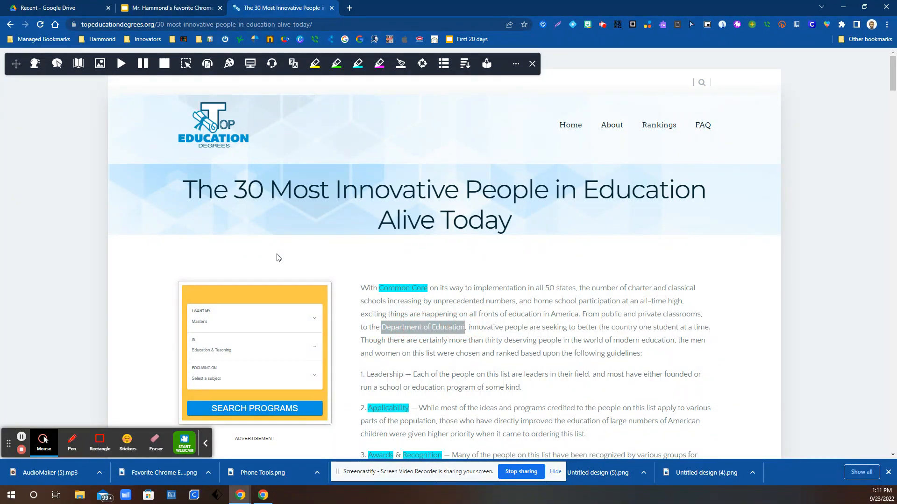
{"action": "left_click", "coordinate": [77, 65]}
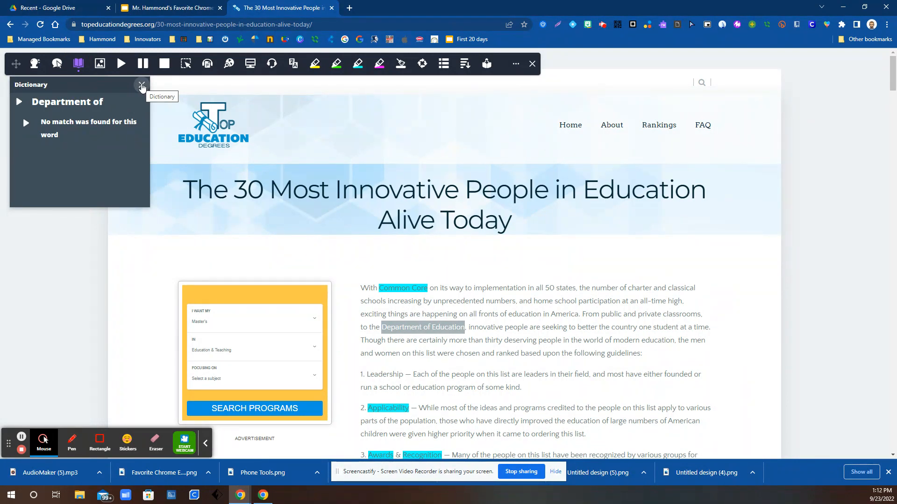
{"action": "left_click", "coordinate": [142, 87]}
Look up "people" from the introductory paragraph in the dictionary and the picture dictionary, and close both
{"action": "left_click", "coordinate": [505, 328]}
{"action": "double_click", "coordinate": [506, 328]}
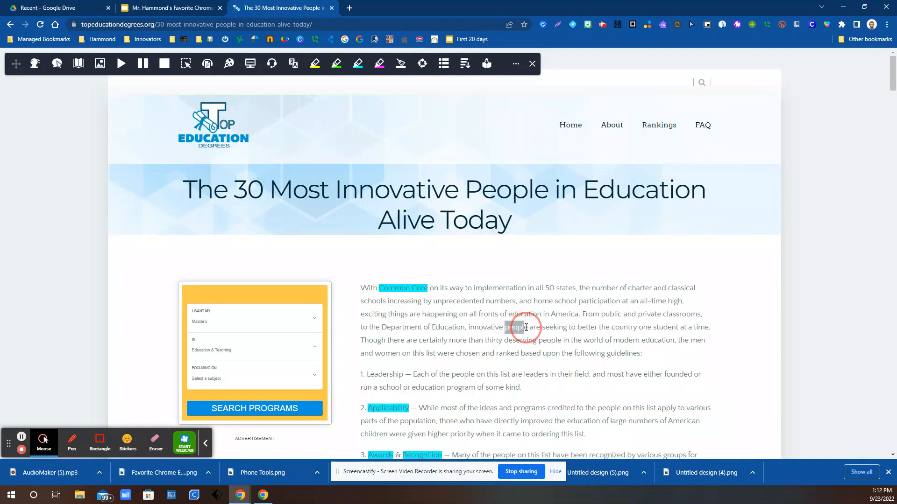
{"action": "left_click", "coordinate": [78, 64]}
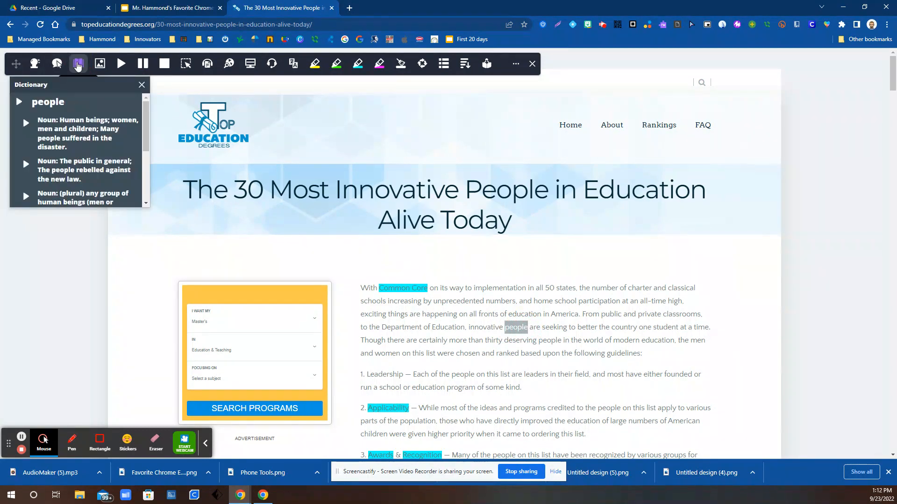
{"action": "left_click", "coordinate": [100, 64]}
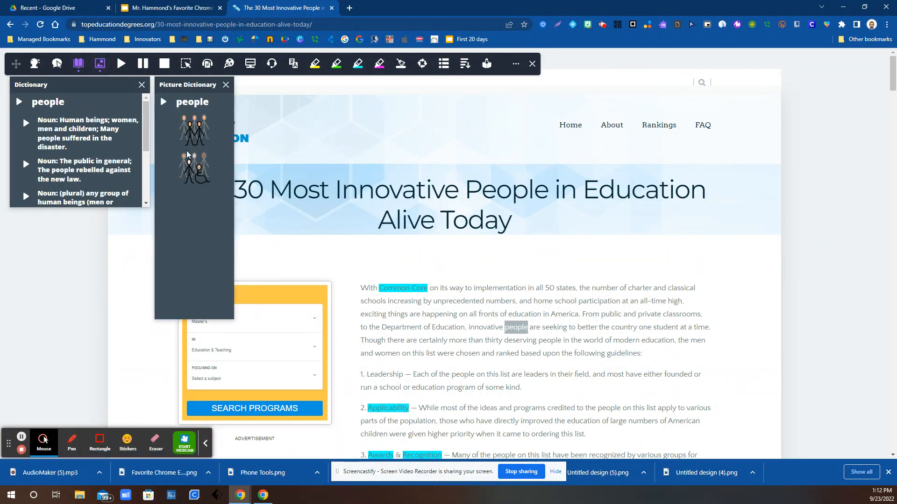
{"action": "left_click", "coordinate": [225, 85]}
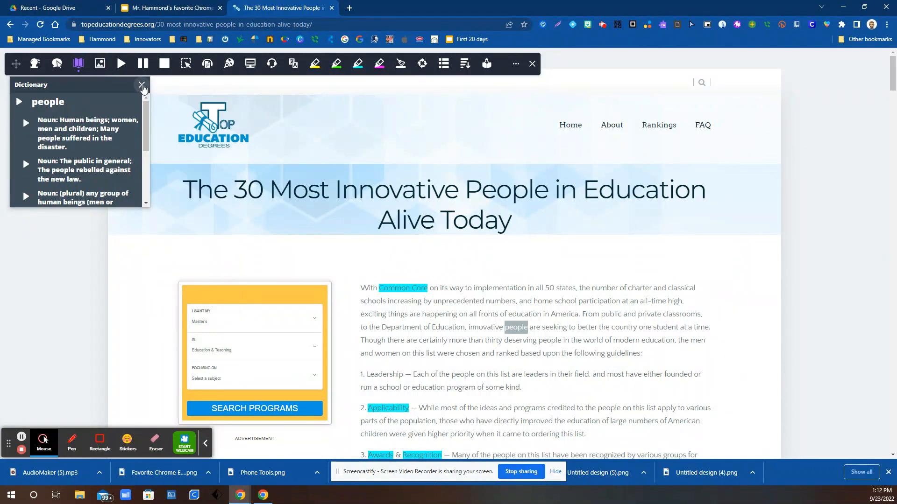
{"action": "left_click", "coordinate": [141, 86]}
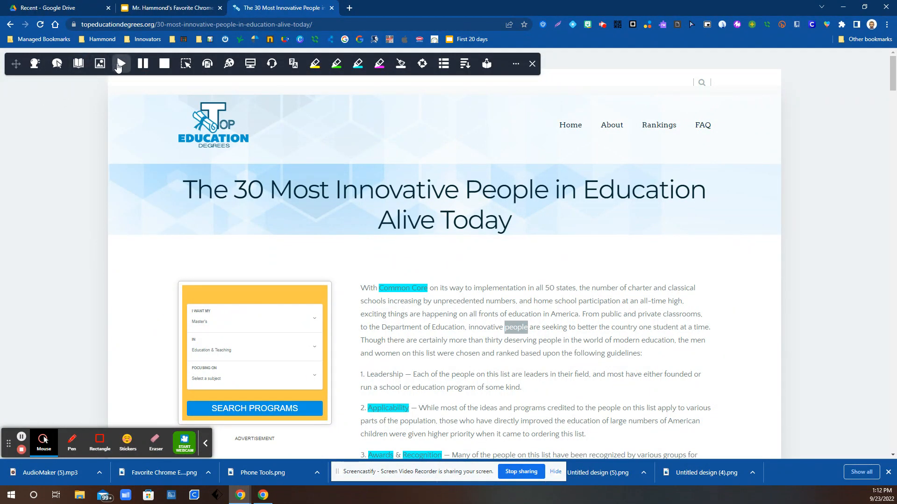
Have the article title "The 30 Most Innovative People in Education Alive Today" read aloud and stop the playback
{"action": "left_click_drag", "start_coordinate": [185, 183], "coordinate": [514, 220]}
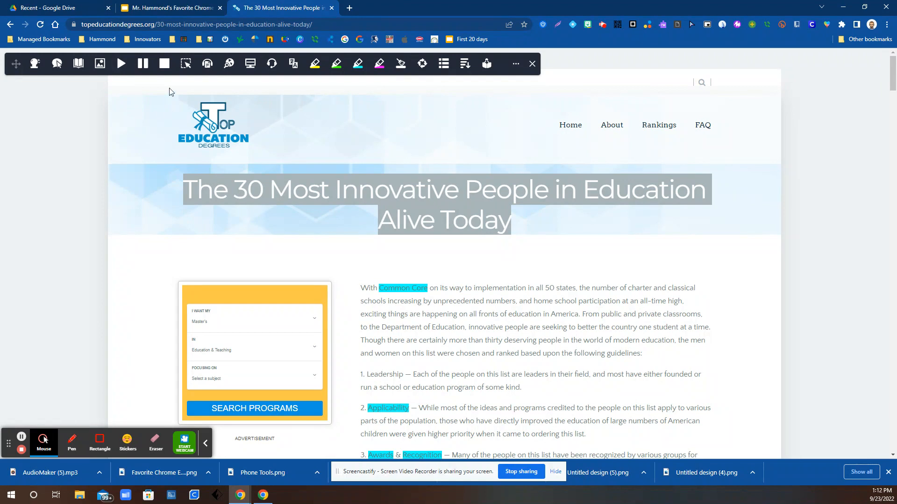
{"action": "left_click", "coordinate": [121, 66]}
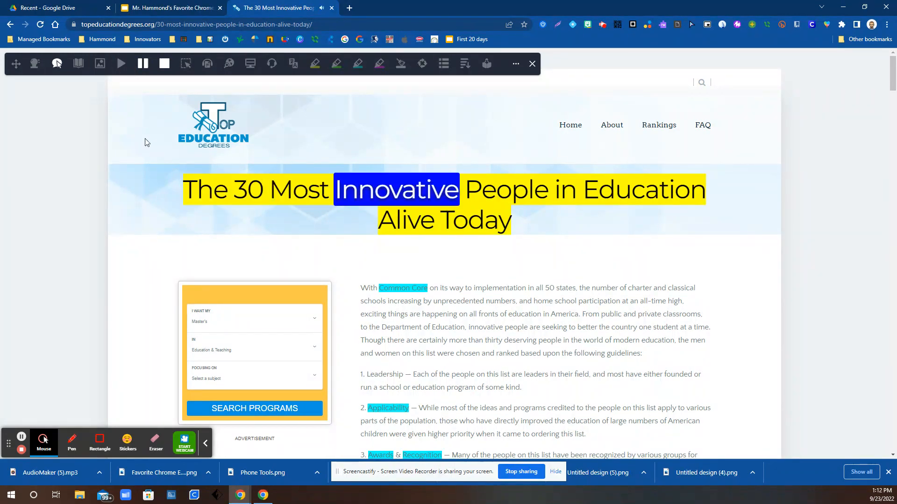
{"action": "left_click", "coordinate": [164, 64]}
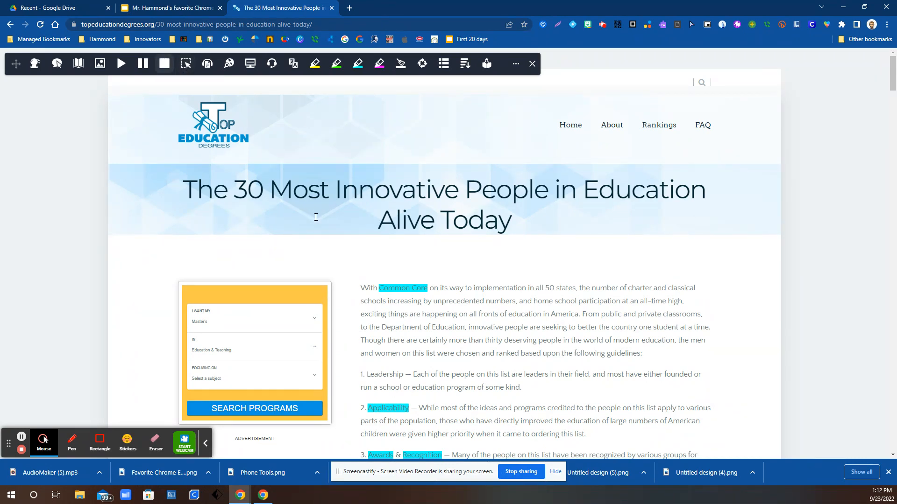
{"action": "left_click_drag", "start_coordinate": [362, 288], "coordinate": [655, 358]}
{"action": "left_click", "coordinate": [654, 356]}
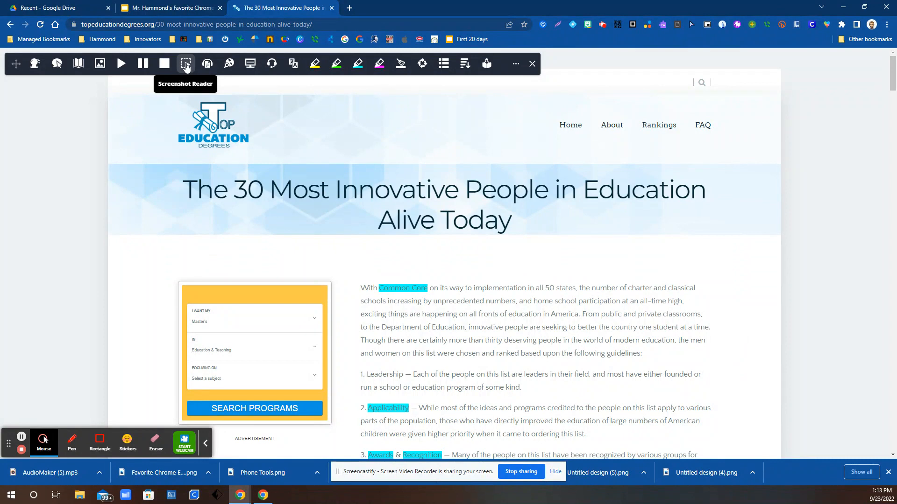
Capture the "Education Degrees" wording in the site logo with the Screenshot Reader to have it read aloud, and close the capture
{"action": "left_click", "coordinate": [185, 66]}
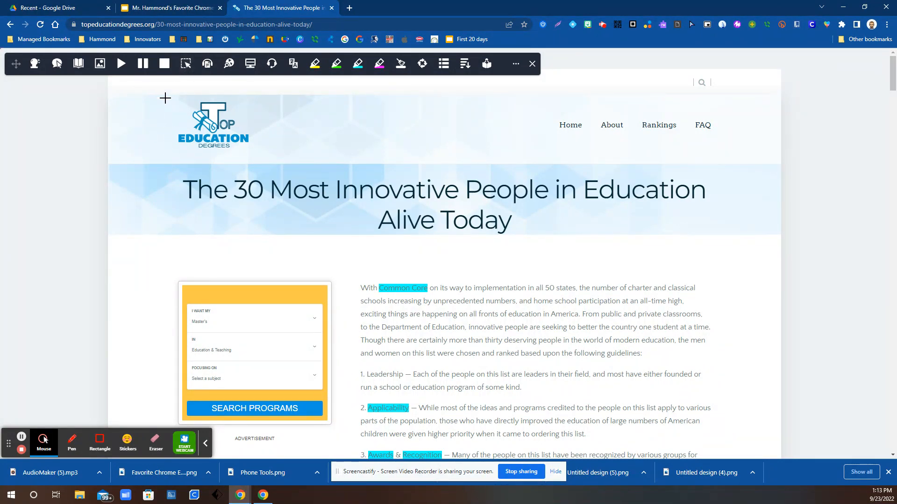
{"action": "left_click_drag", "start_coordinate": [168, 97], "coordinate": [213, 151]}
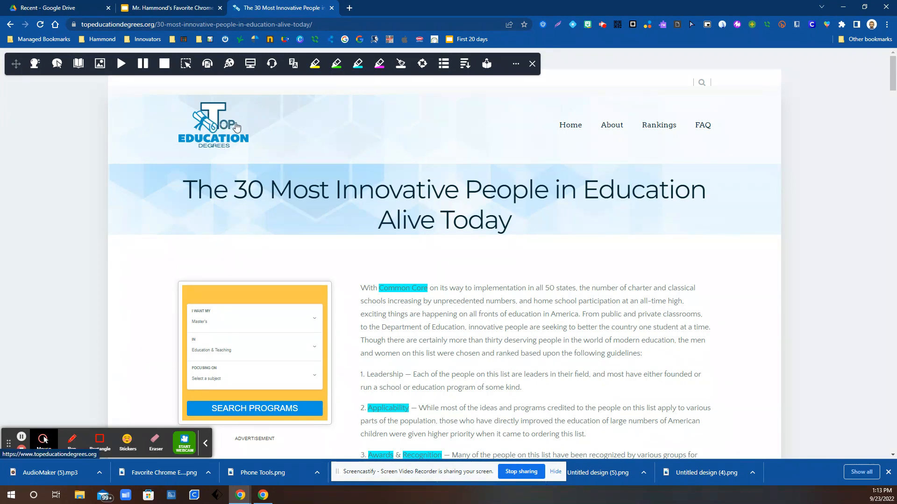
{"action": "left_click", "coordinate": [185, 65]}
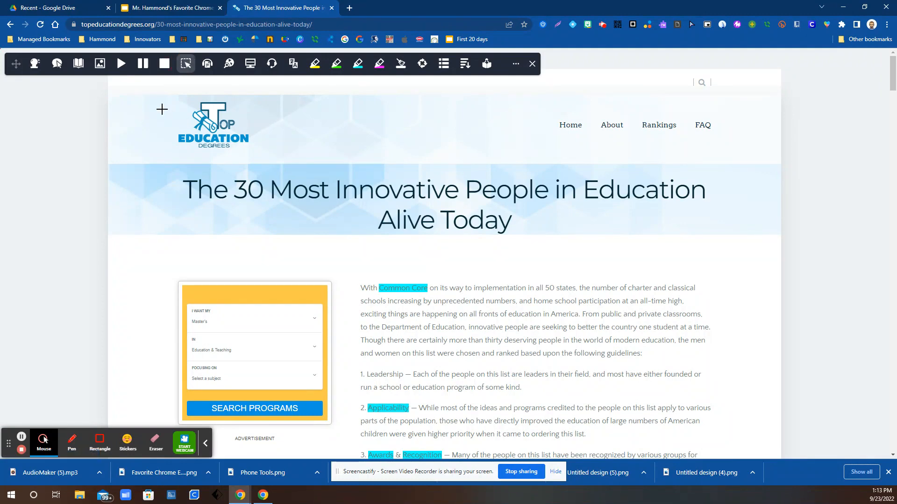
{"action": "left_click_drag", "start_coordinate": [174, 132], "coordinate": [251, 151]}
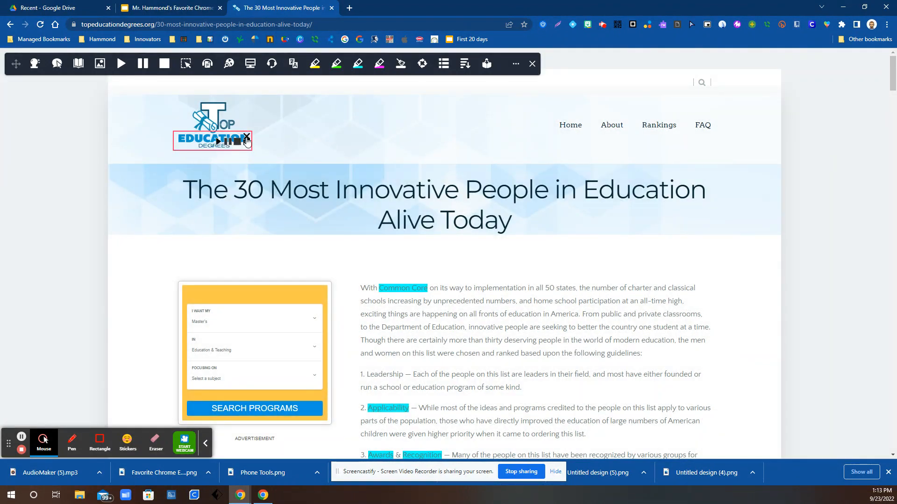
{"action": "left_click", "coordinate": [247, 136]}
{"action": "left_click", "coordinate": [186, 63]}
{"action": "left_click_drag", "start_coordinate": [176, 132], "coordinate": [254, 156]}
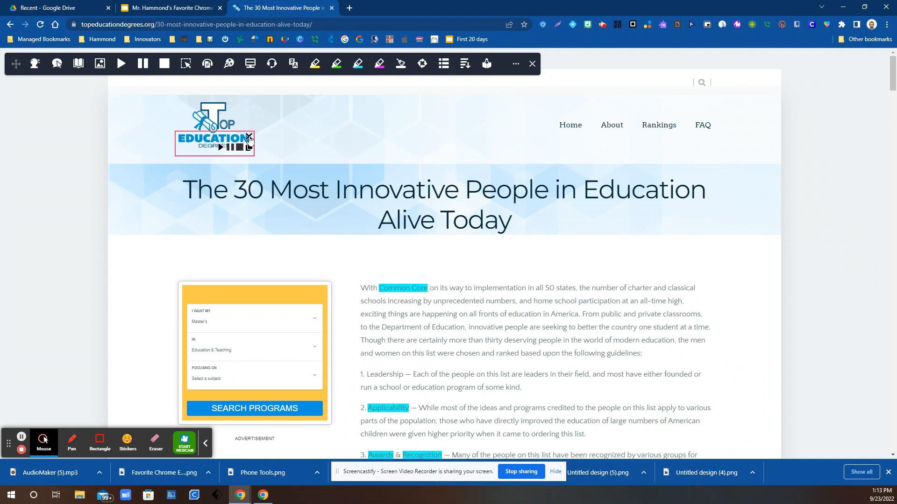
{"action": "left_click", "coordinate": [249, 137]}
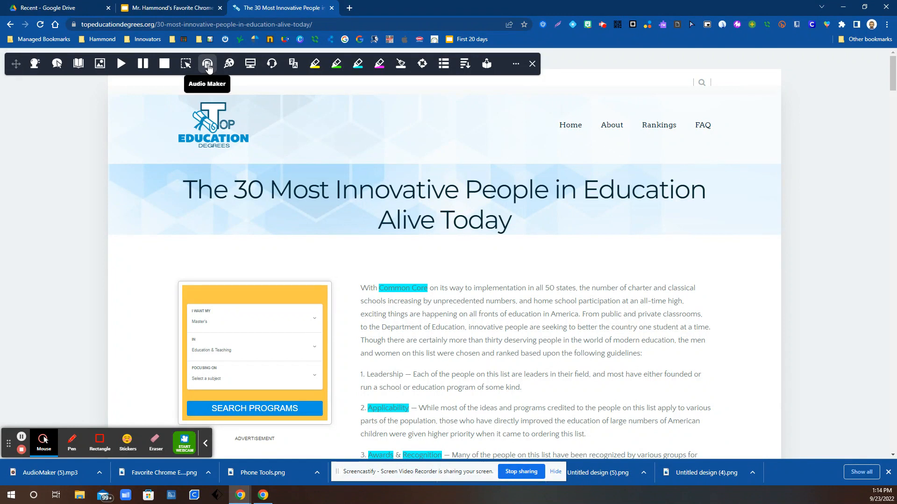
Convert the article's introductory paragraph into an MP3 file with Audio Maker and collapse the annotation toolbar
{"action": "left_click", "coordinate": [362, 286]}
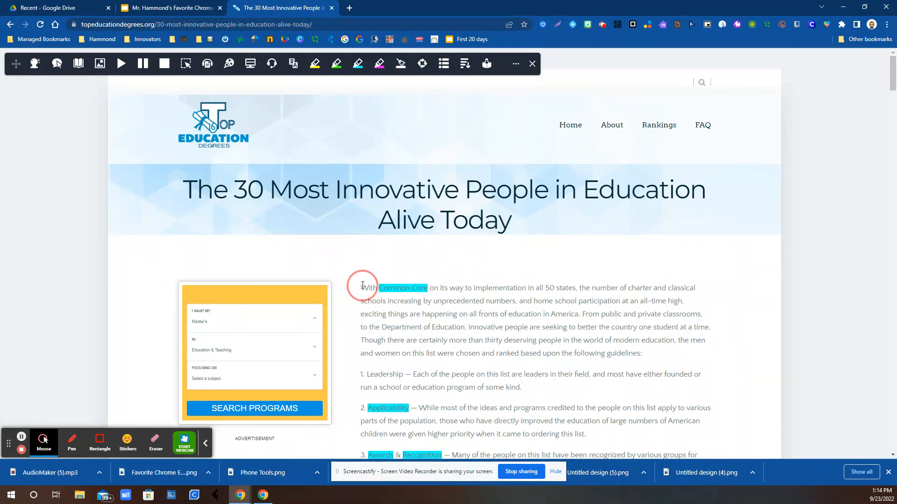
{"action": "left_click_drag", "start_coordinate": [363, 285], "coordinate": [641, 355]}
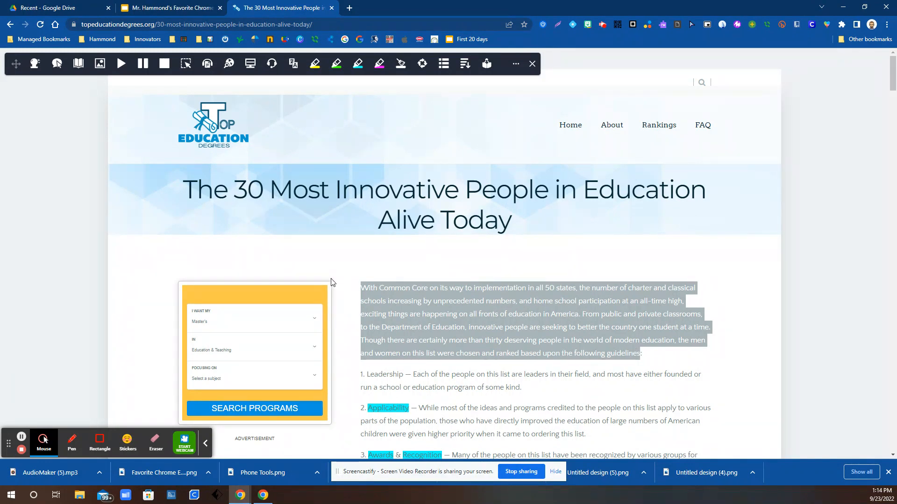
{"action": "left_click", "coordinate": [207, 65]}
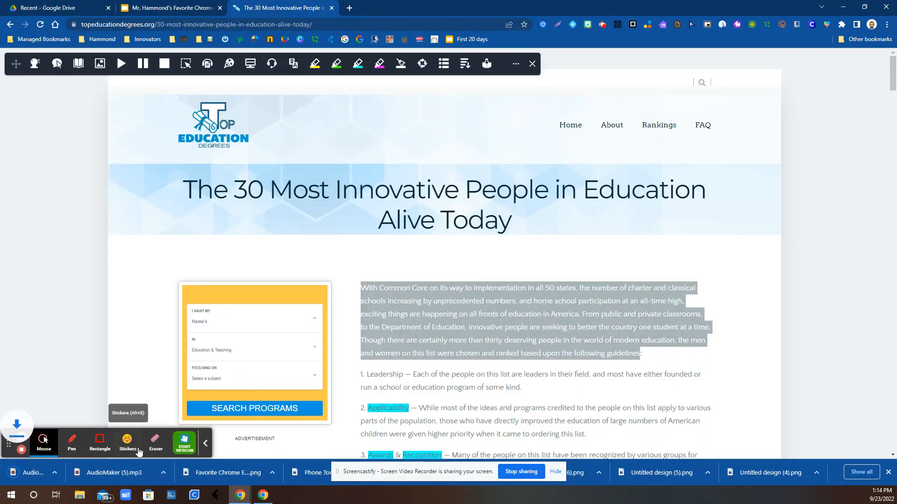
{"action": "left_click", "coordinate": [205, 443]}
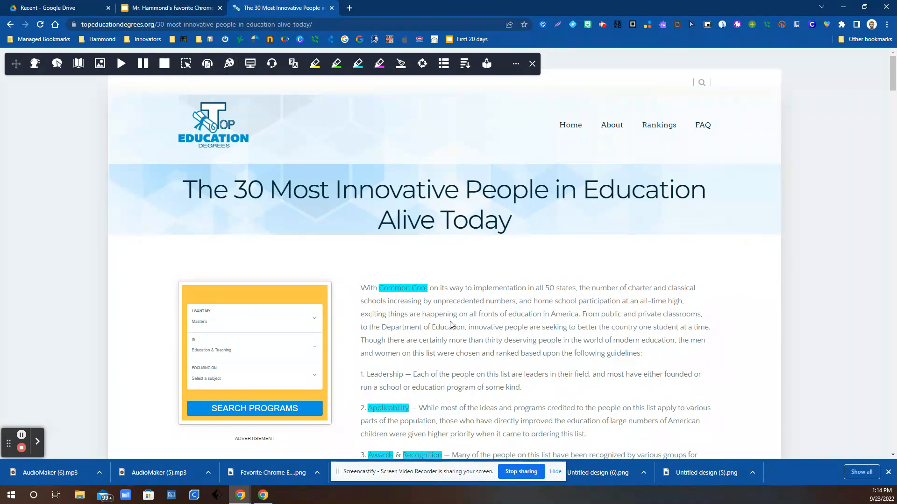
Run a web search for the name in the article's heading number 30 and close the results page
{"action": "scroll", "coordinate": [453, 323], "scroll_direction": "down", "scroll_amount": 7}
{"action": "left_click_drag", "start_coordinate": [388, 198], "coordinate": [563, 204]}
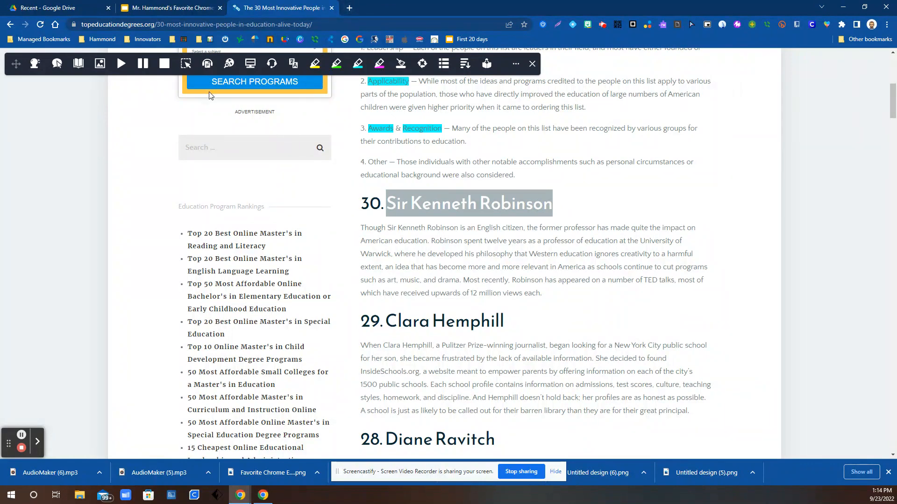
{"action": "left_click", "coordinate": [228, 67]}
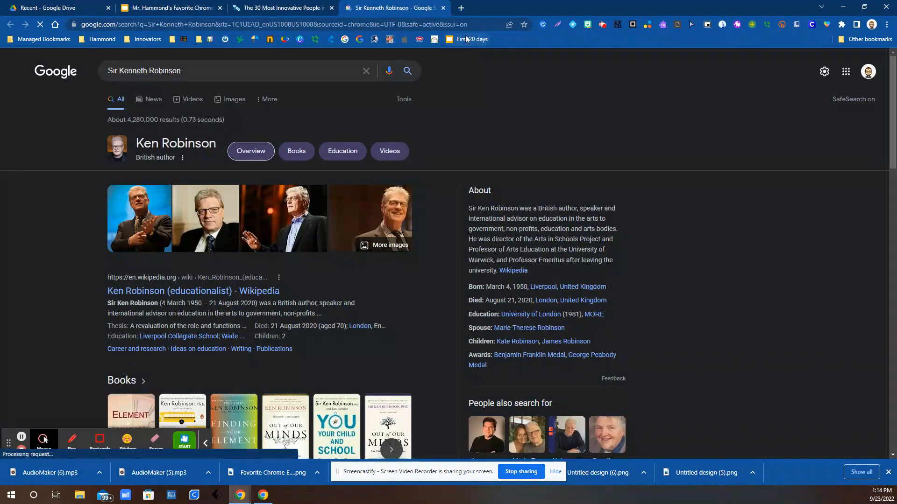
{"action": "left_click", "coordinate": [443, 8]}
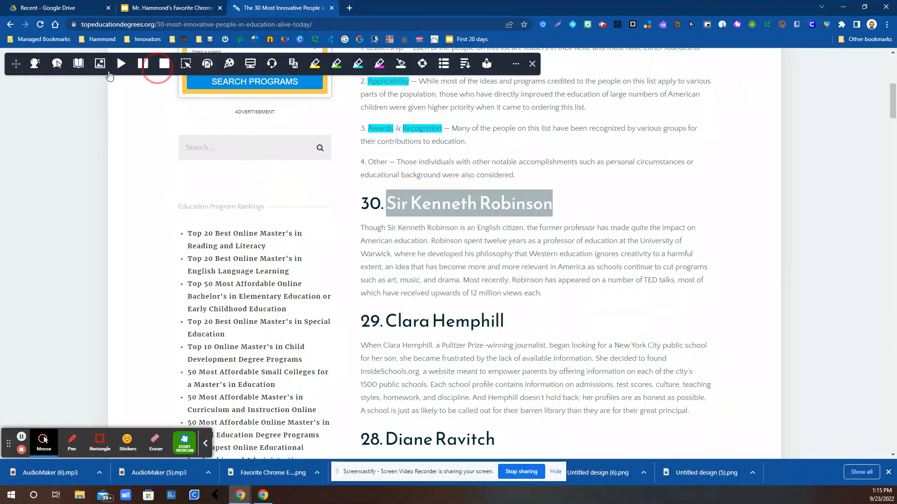
Try out screen masking over the article, saving its background opacity at about 50
{"action": "left_click", "coordinate": [250, 67]}
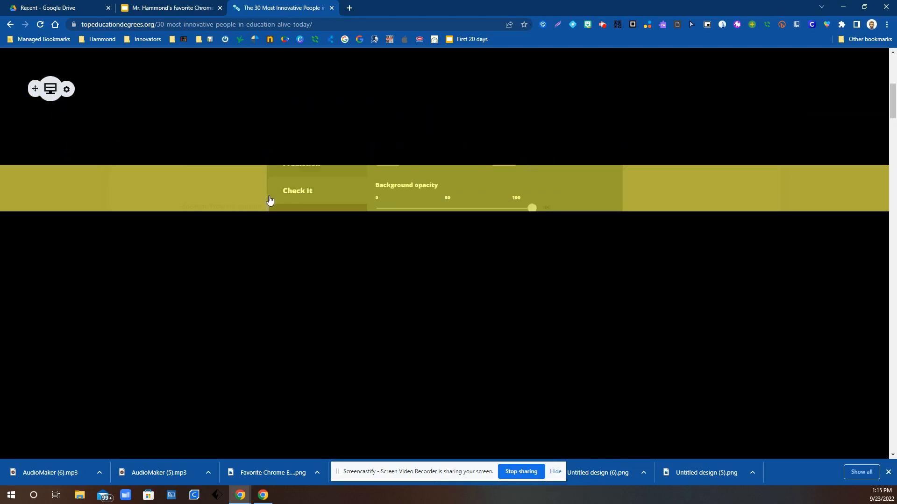
{"action": "left_click", "coordinate": [50, 88]}
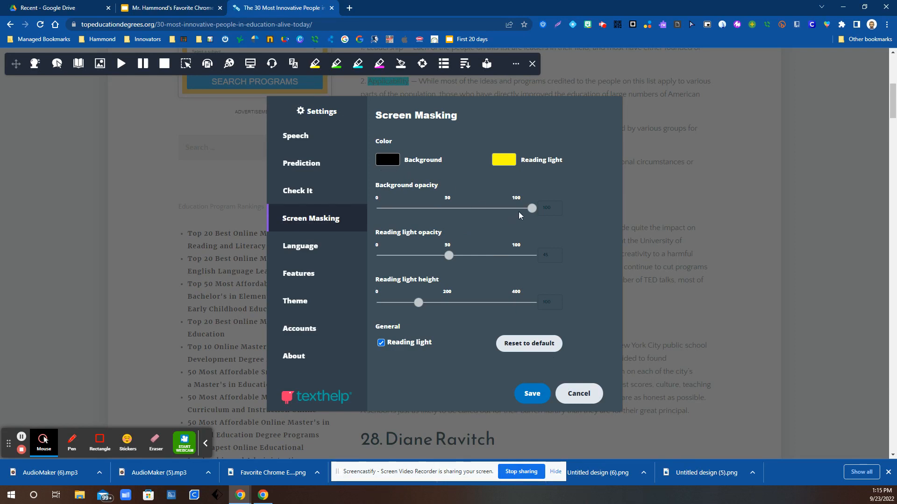
{"action": "left_click", "coordinate": [532, 209]}
{"action": "left_click_drag", "start_coordinate": [532, 210], "coordinate": [447, 210]}
{"action": "left_click", "coordinate": [532, 394]}
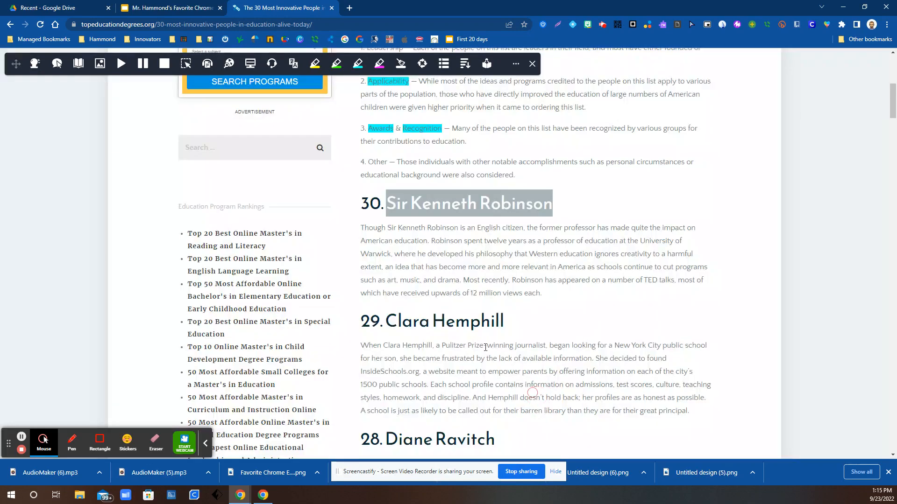
{"action": "left_click", "coordinate": [250, 63]}
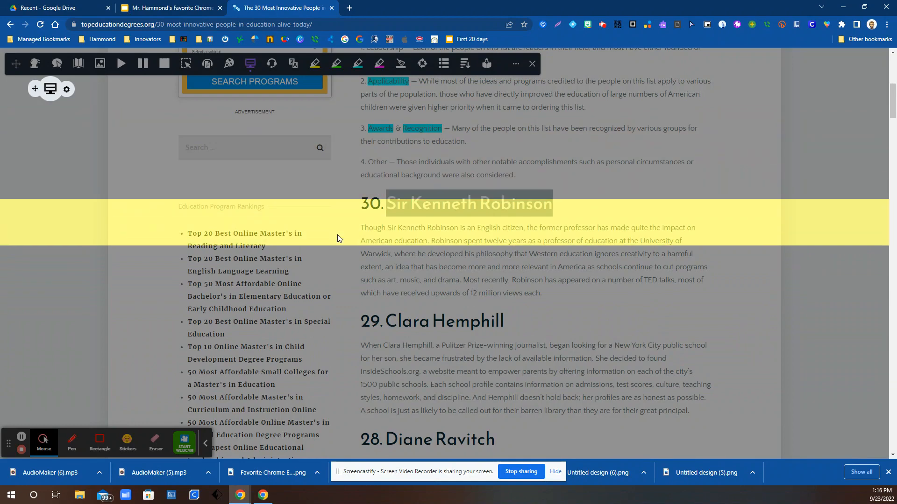
{"action": "left_click", "coordinate": [272, 67]}
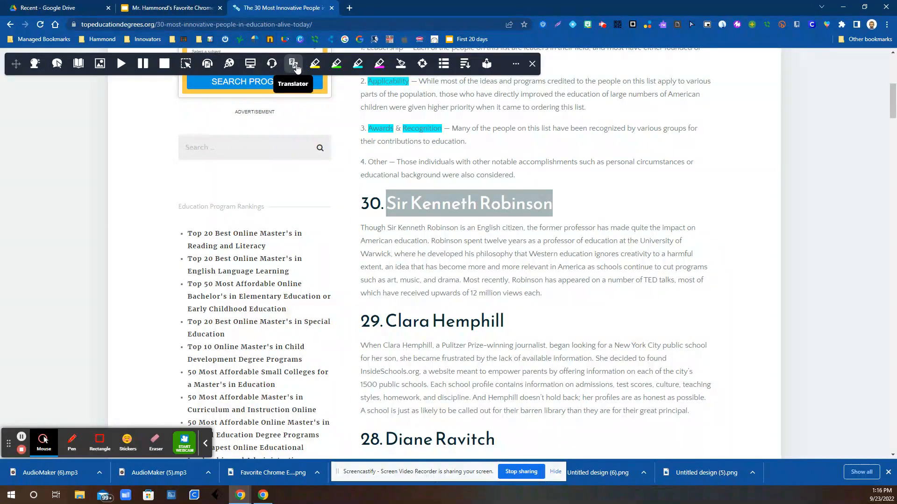
Translate the word "individuals" in guideline 4 with the Translator and close the translation
{"action": "left_click_drag", "start_coordinate": [418, 162], "coordinate": [454, 161]}
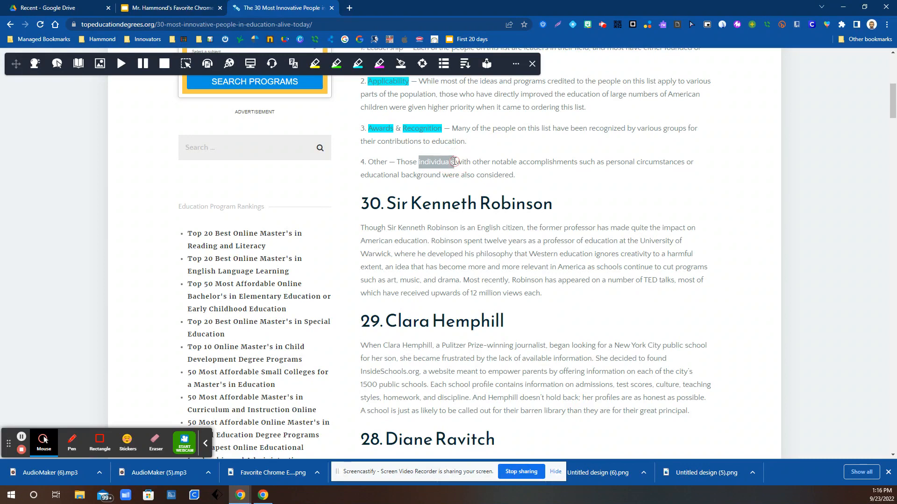
{"action": "left_click", "coordinate": [294, 64]}
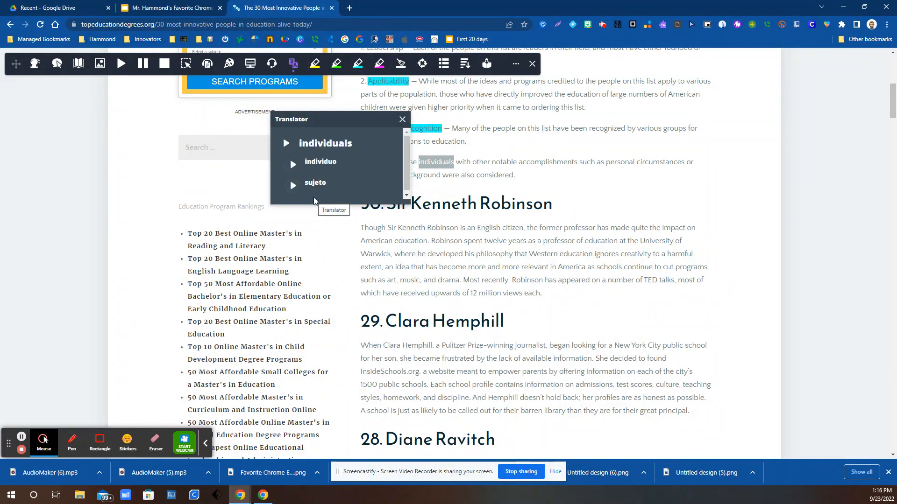
{"action": "left_click_drag", "start_coordinate": [406, 147], "coordinate": [406, 155]}
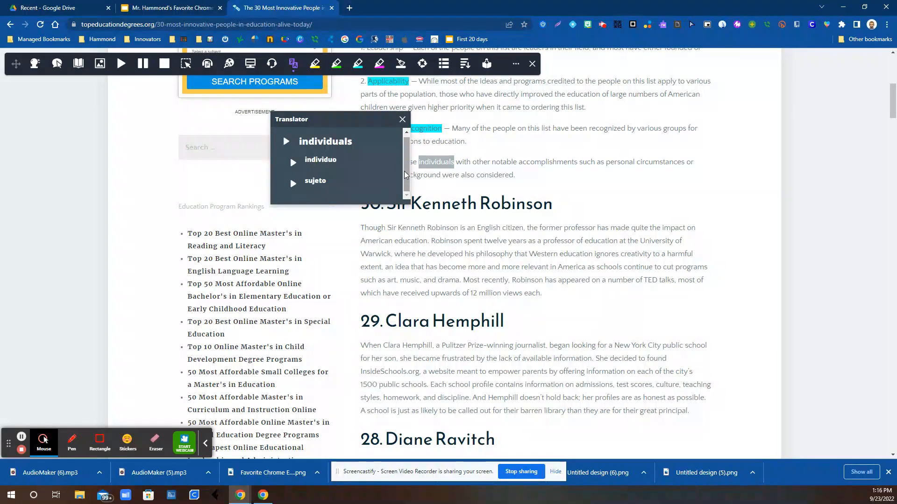
{"action": "left_click", "coordinate": [314, 64]}
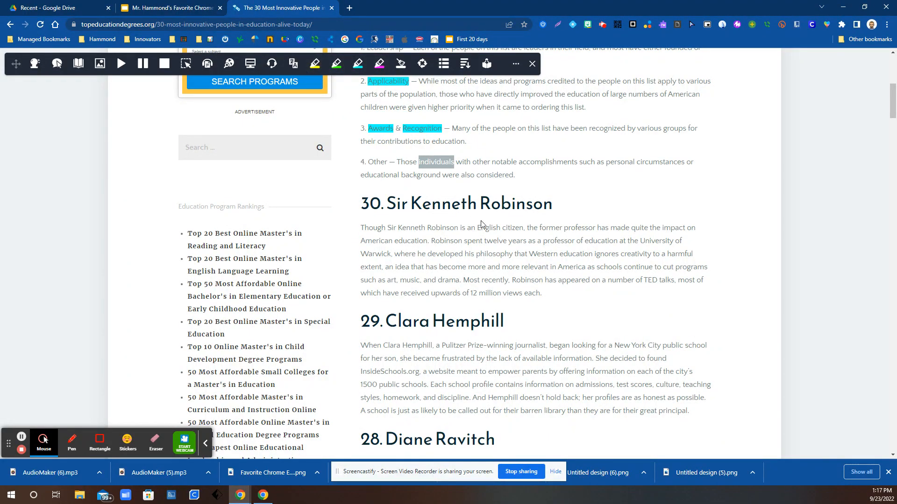
{"action": "scroll", "coordinate": [481, 224], "scroll_direction": "up", "scroll_amount": 5}
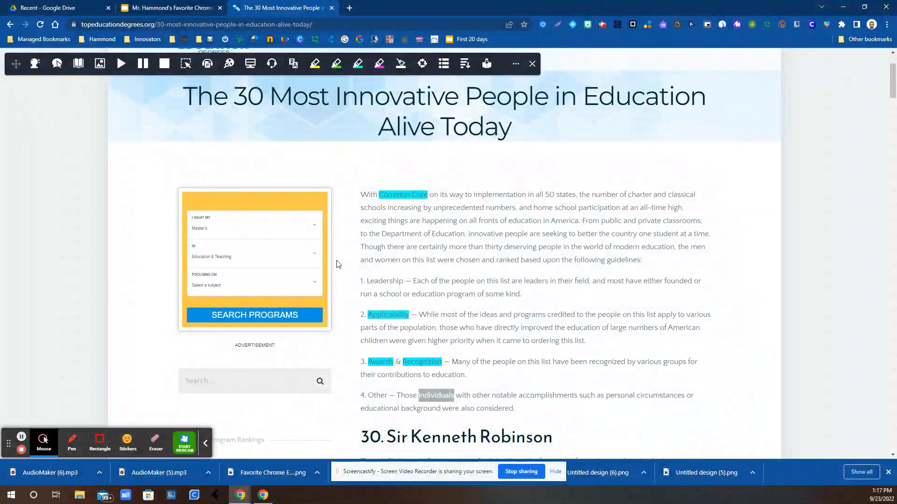
Highlight the word "individuals" in guideline 4 and the explanatory text of guidelines 1, 2 and 3 in yellow
{"action": "left_click", "coordinate": [314, 64]}
{"action": "left_click_drag", "start_coordinate": [367, 280], "coordinate": [578, 314]}
{"action": "left_click_drag", "start_coordinate": [527, 299], "coordinate": [367, 280]}
{"action": "left_click", "coordinate": [314, 65]}
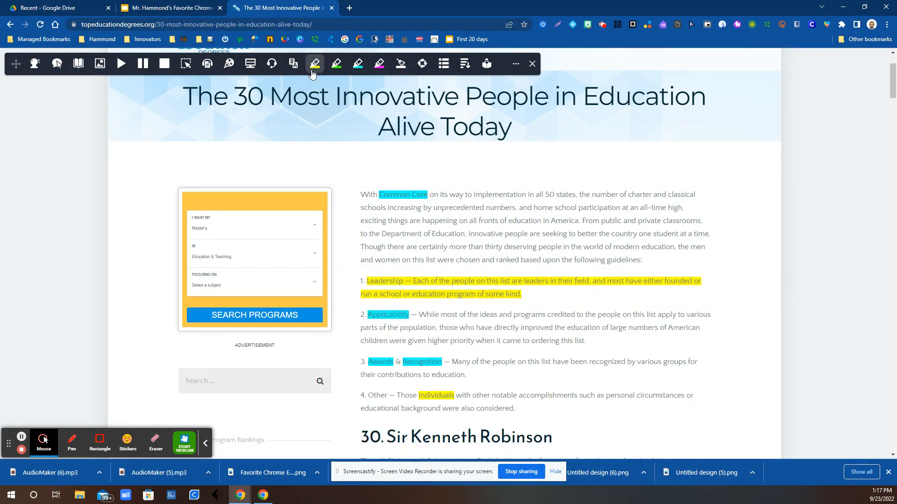
{"action": "left_click_drag", "start_coordinate": [418, 313], "coordinate": [602, 340]}
{"action": "left_click", "coordinate": [315, 64]}
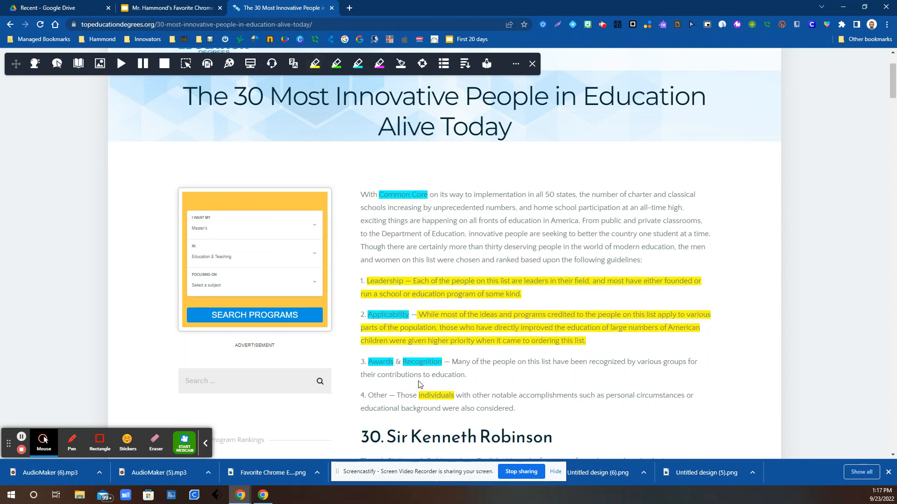
{"action": "left_click", "coordinate": [454, 363]}
{"action": "left_click_drag", "start_coordinate": [454, 362], "coordinate": [481, 377]}
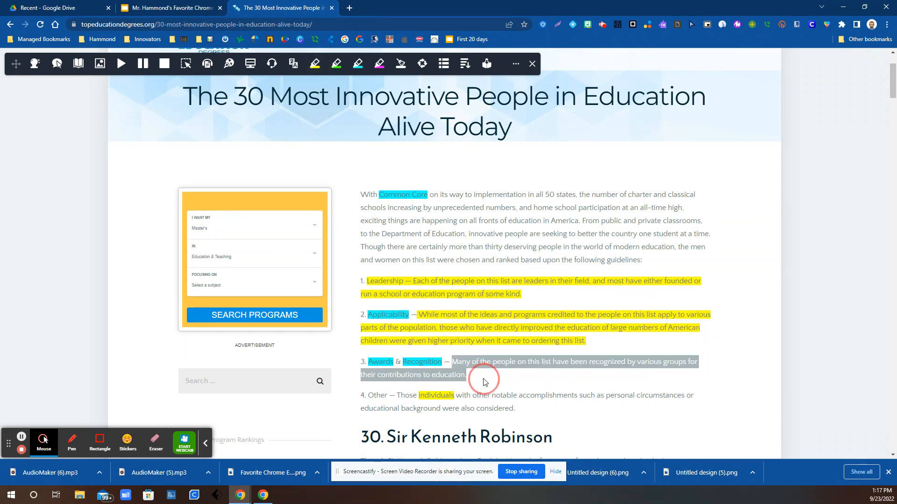
{"action": "left_click", "coordinate": [314, 64]}
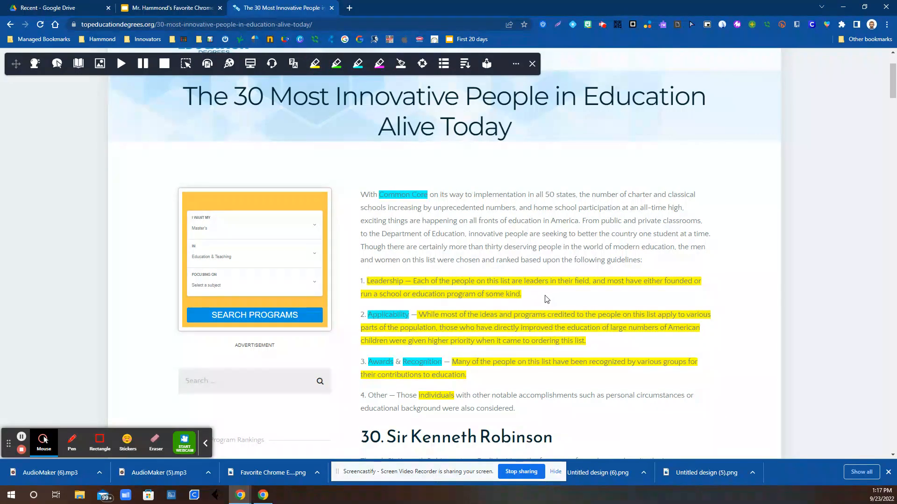
Collect only the yellow highlights, sorted by color, into a new document and close that document
{"action": "scroll", "coordinate": [525, 246], "scroll_direction": "down", "scroll_amount": 18}
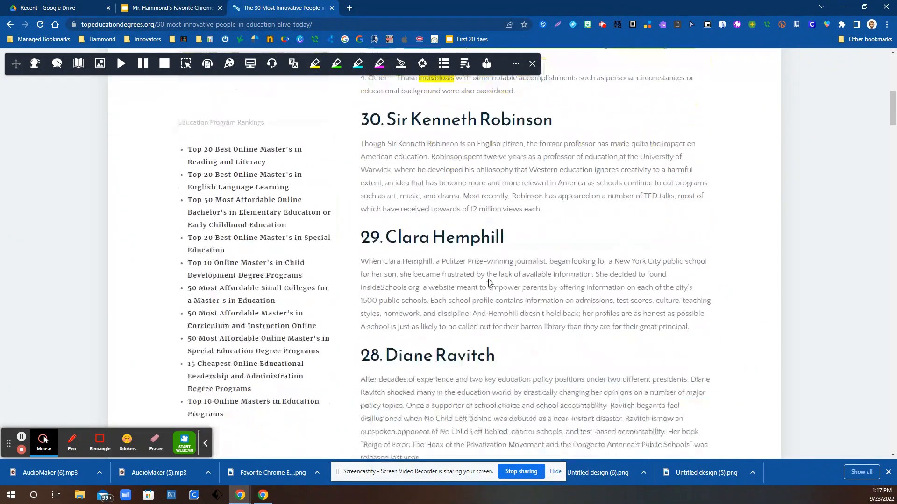
{"action": "key", "text": "Home"}
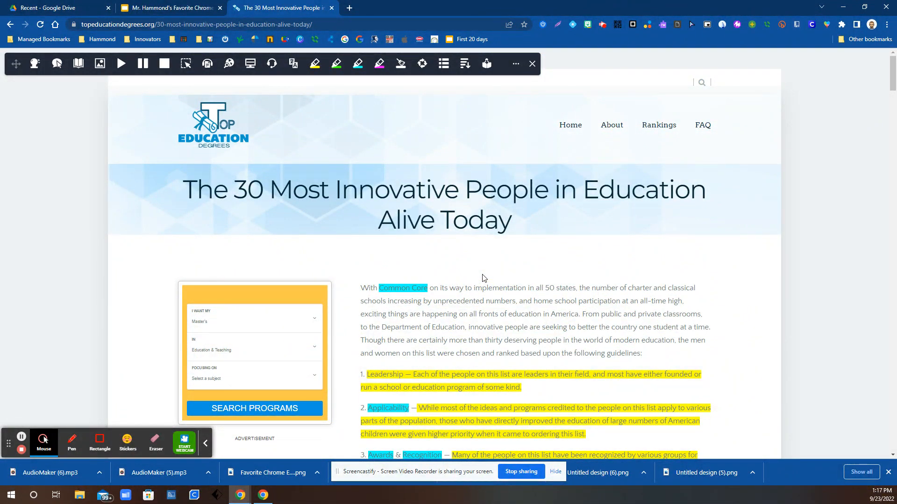
{"action": "left_click", "coordinate": [206, 443]}
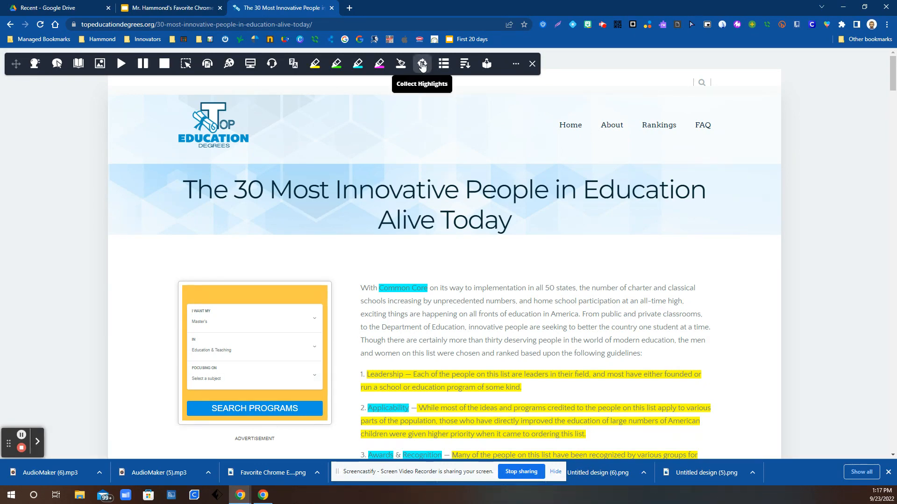
{"action": "left_click", "coordinate": [421, 65]}
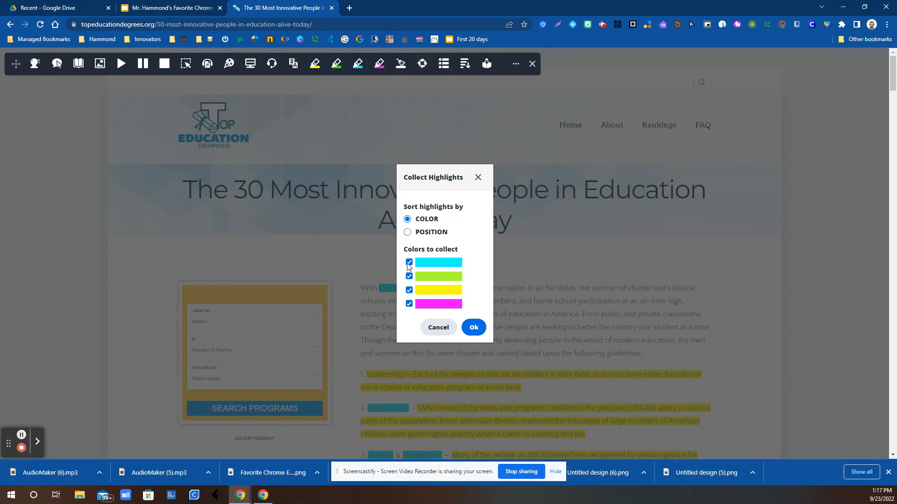
{"action": "left_click", "coordinate": [410, 277]}
{"action": "left_click", "coordinate": [409, 304]}
{"action": "left_click", "coordinate": [473, 329]}
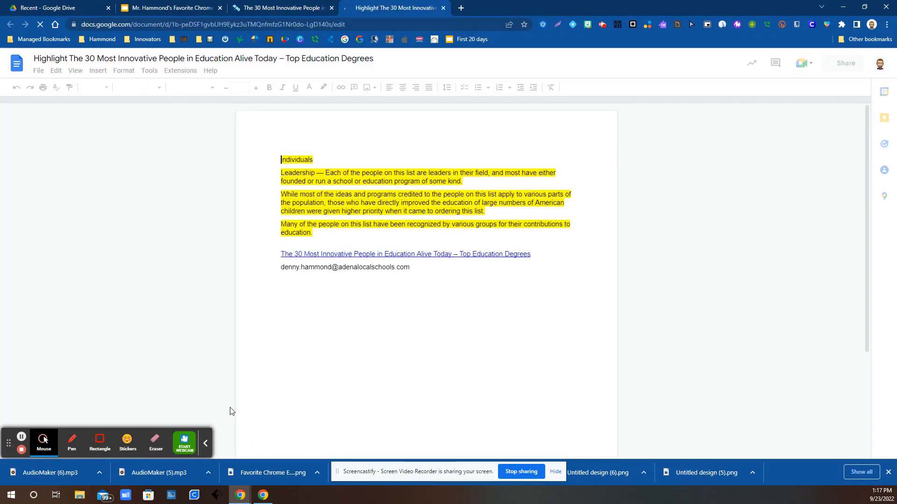
{"action": "left_click", "coordinate": [206, 441]}
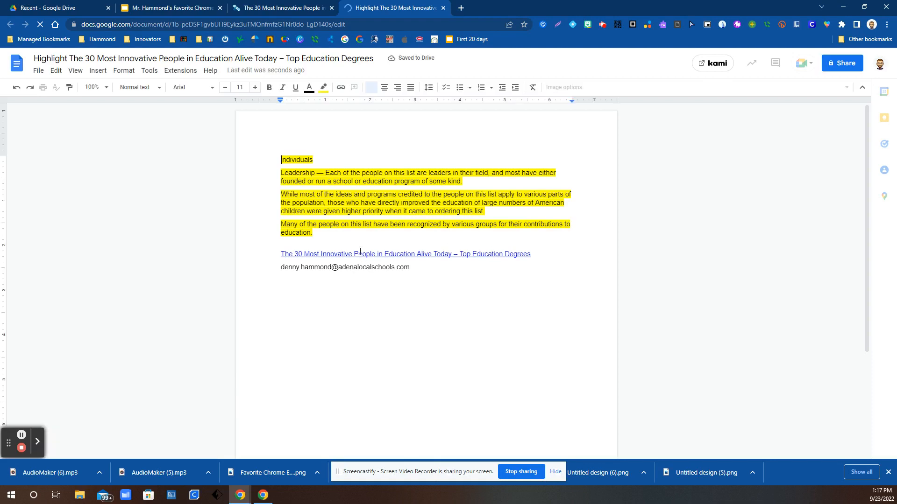
{"action": "key", "text": "ctrl+w"}
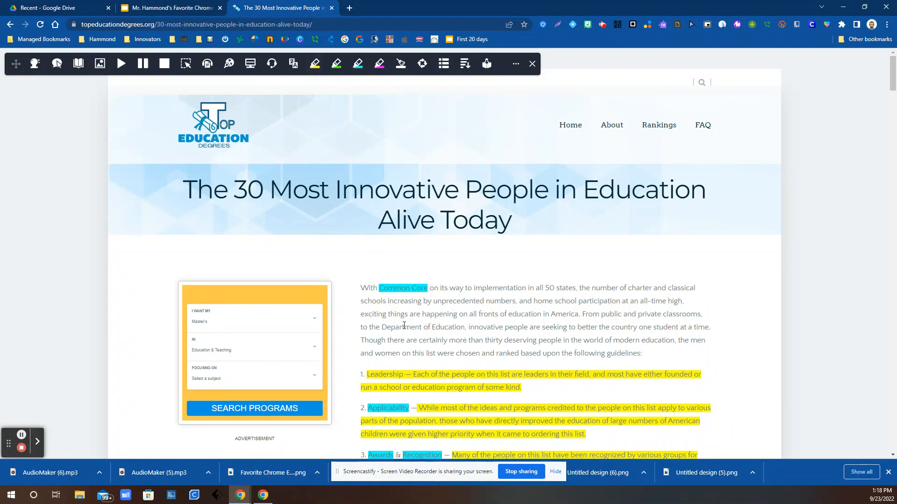
Create a vocabulary list document from the article's cyan-highlighted words and close it
{"action": "scroll", "coordinate": [404, 326], "scroll_direction": "down", "scroll_amount": 3}
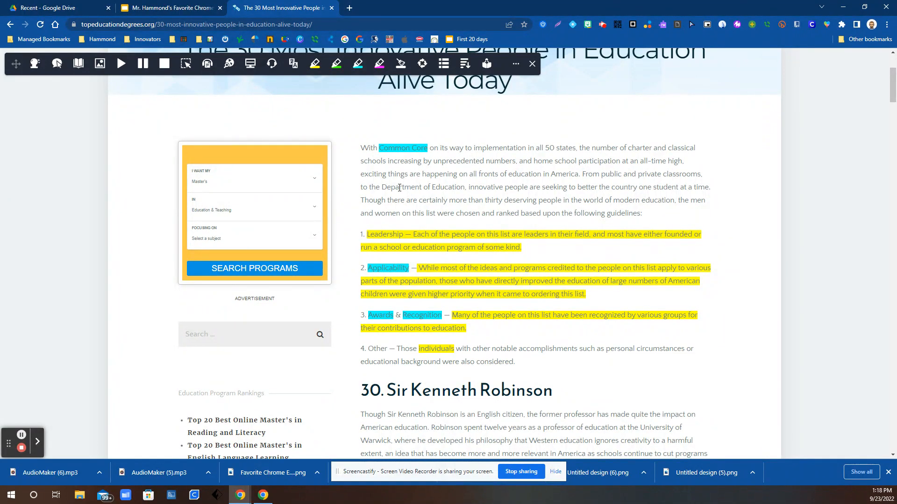
{"action": "left_click", "coordinate": [444, 64]}
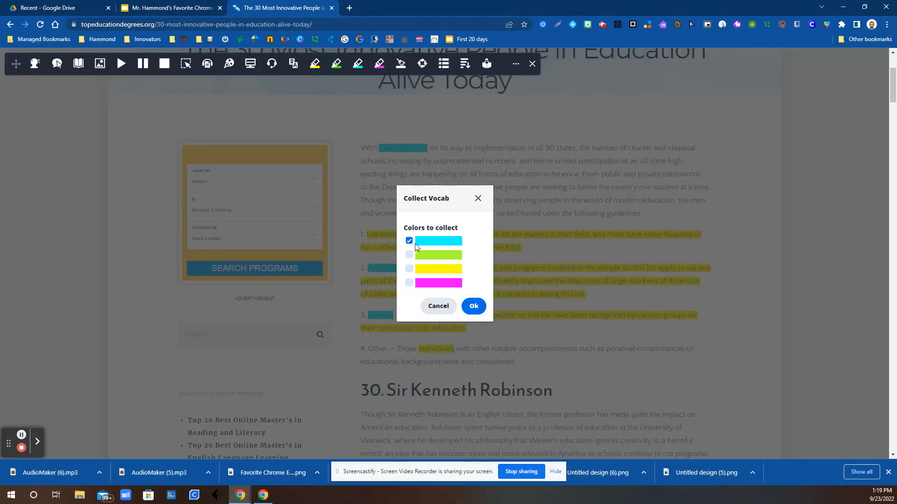
{"action": "left_click", "coordinate": [474, 308]}
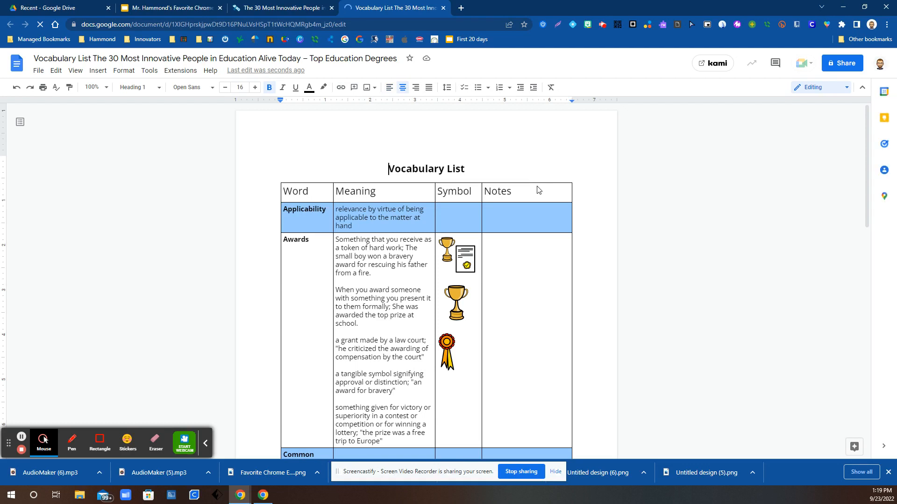
{"action": "key", "text": "ctrl+w"}
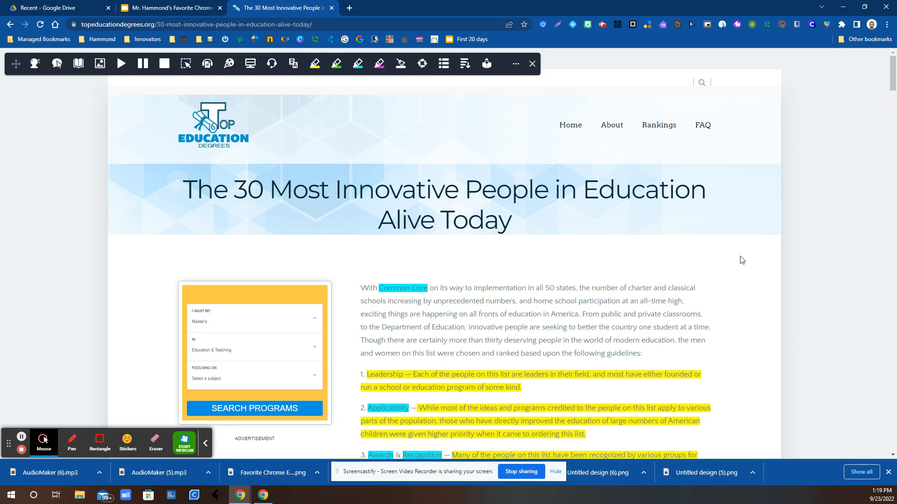
{"action": "left_click", "coordinate": [206, 443]}
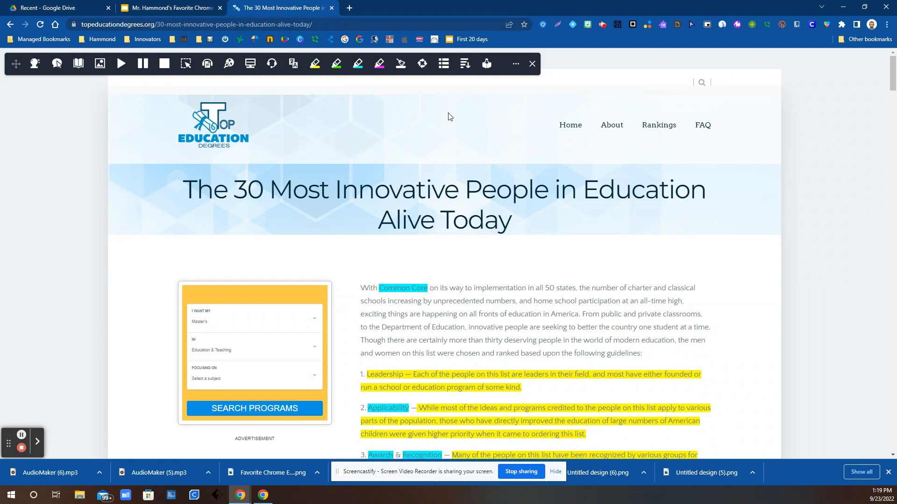
Open the article in the Simplify view and reduce its text to the shortened version
{"action": "left_click", "coordinate": [466, 66]}
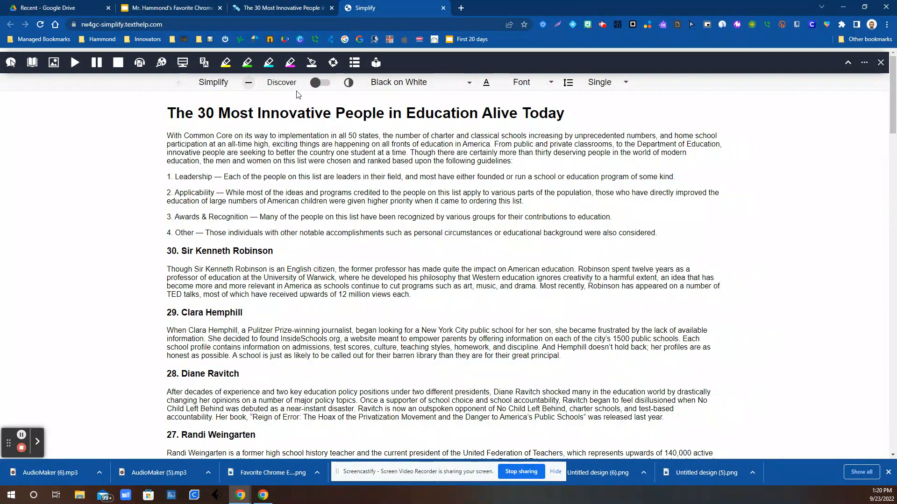
{"action": "left_click", "coordinate": [248, 84]}
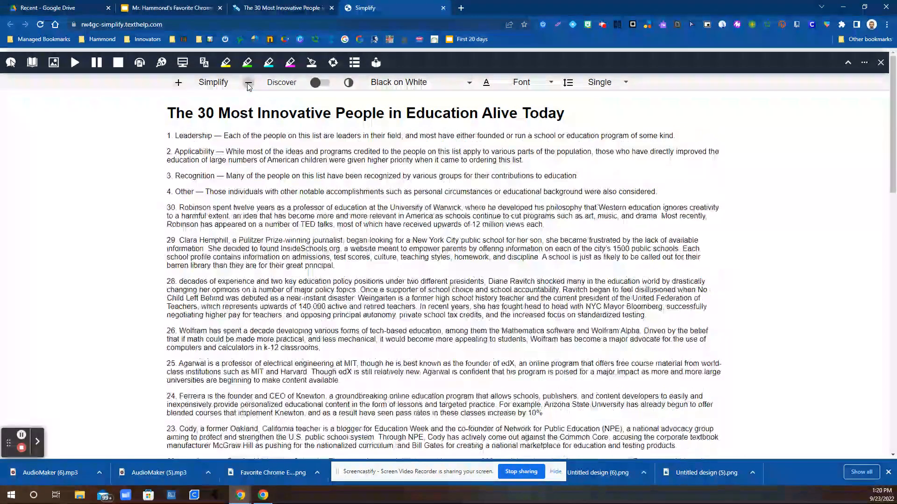
{"action": "left_click", "coordinate": [249, 85]}
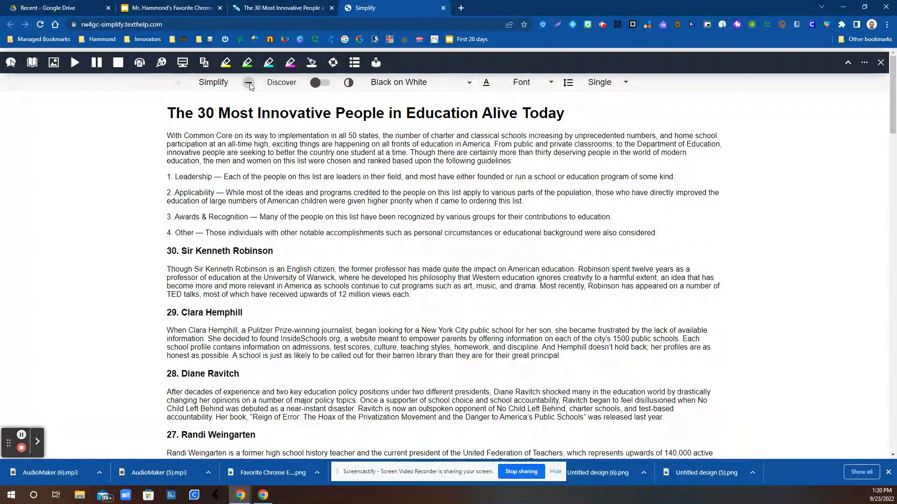
{"action": "left_click", "coordinate": [249, 84]}
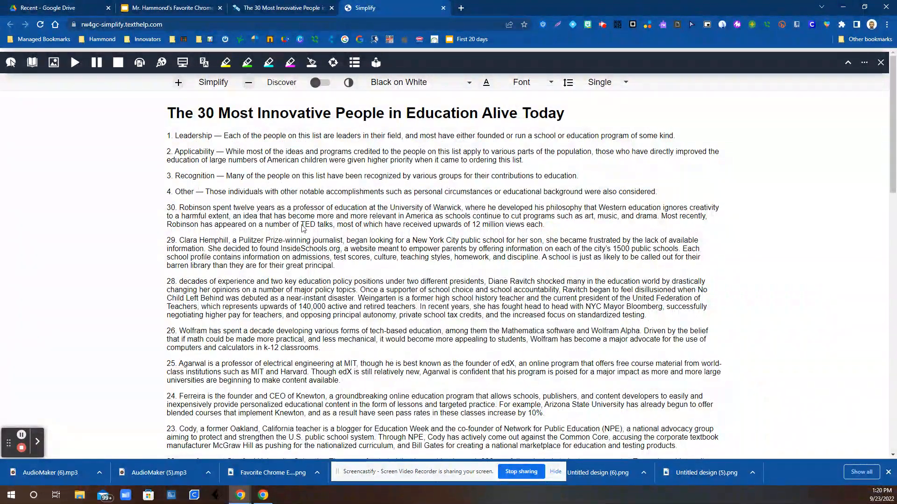
{"action": "scroll", "coordinate": [300, 223], "scroll_direction": "down", "scroll_amount": 10}
{"action": "scroll", "coordinate": [213, 102], "scroll_direction": "up", "scroll_amount": 10}
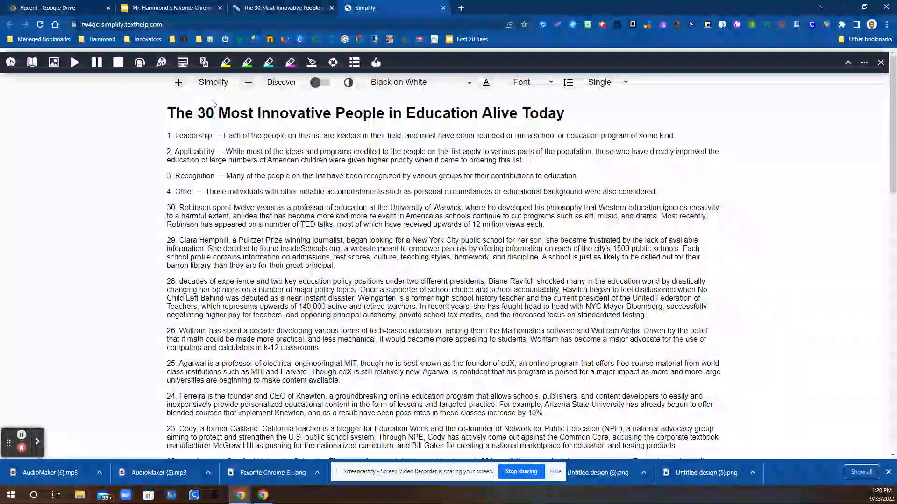
Try out Discover on the word "leaders" in guideline 1 and switch Discover back off
{"action": "left_click", "coordinate": [316, 86]}
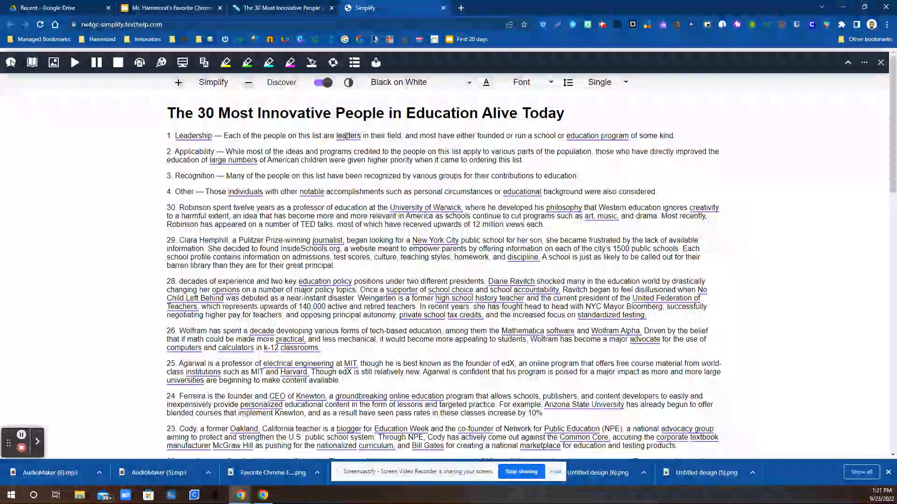
{"action": "left_click", "coordinate": [348, 136]}
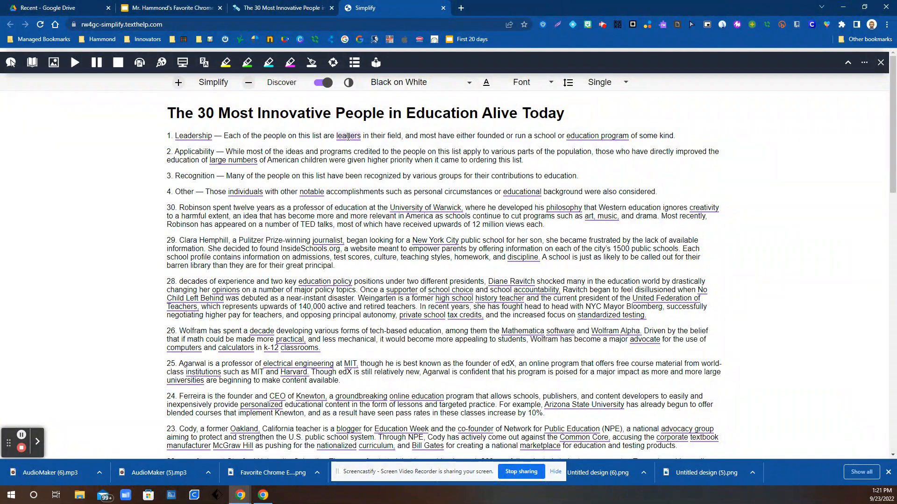
{"action": "left_click", "coordinate": [302, 150]}
{"action": "left_click", "coordinate": [323, 83]}
Look through the color scheme and line spacing options for the simplified article, keeping Black on White and Single
{"action": "left_click", "coordinate": [468, 85]}
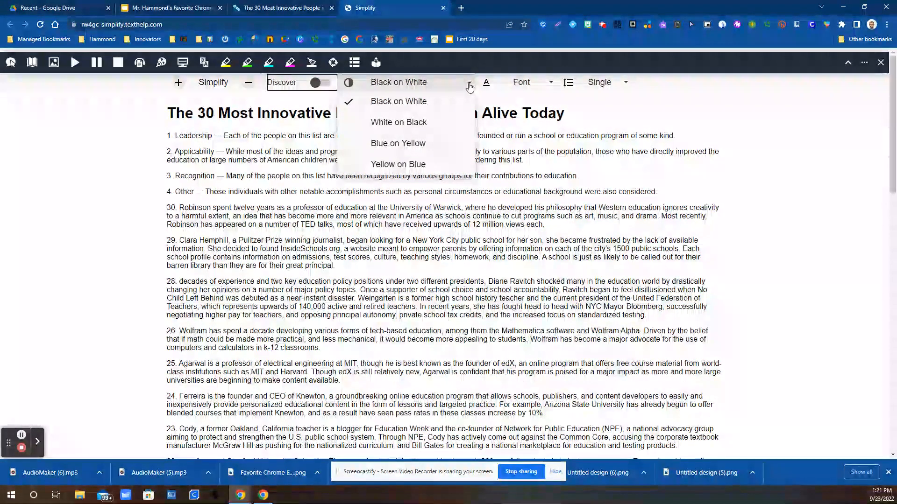
{"action": "left_click", "coordinate": [525, 115]}
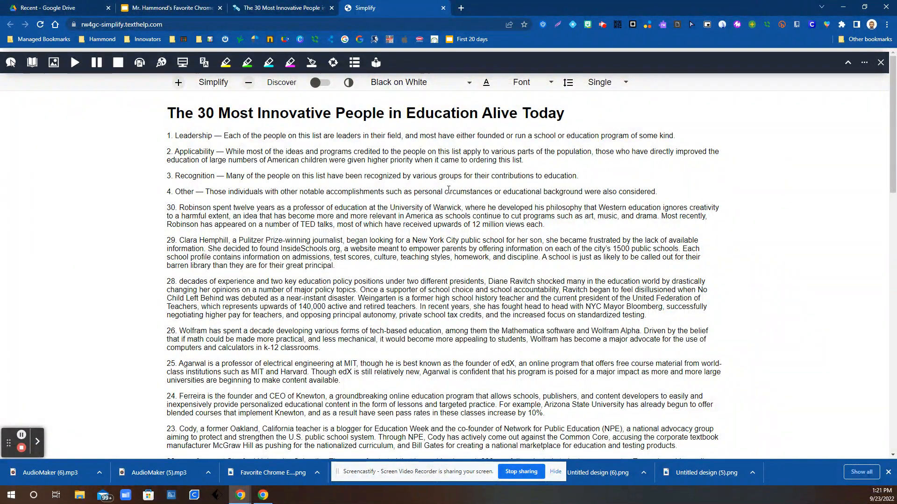
{"action": "left_click", "coordinate": [626, 85]}
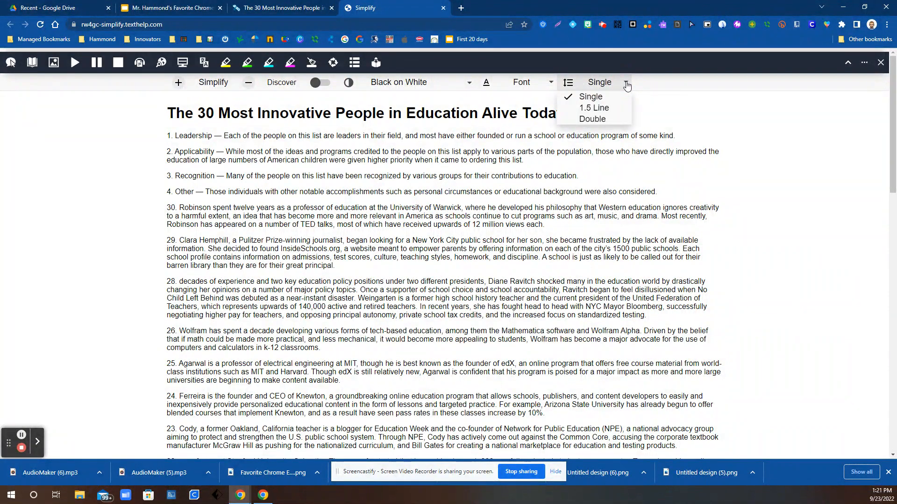
{"action": "left_click", "coordinate": [666, 114]}
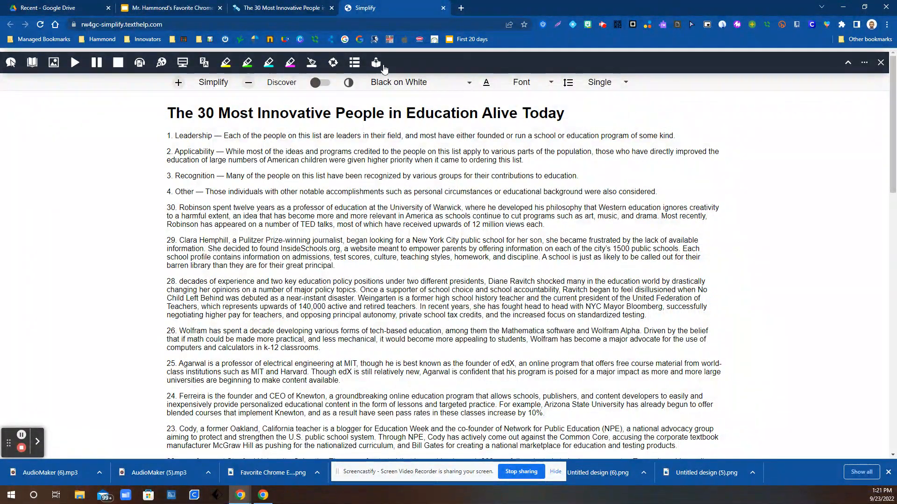
Return to the original article and review the toolbar's Speech, Prediction, Check It, Screen Masking, Language and Features settings
{"action": "key", "text": "ctrl+Page_Up"}
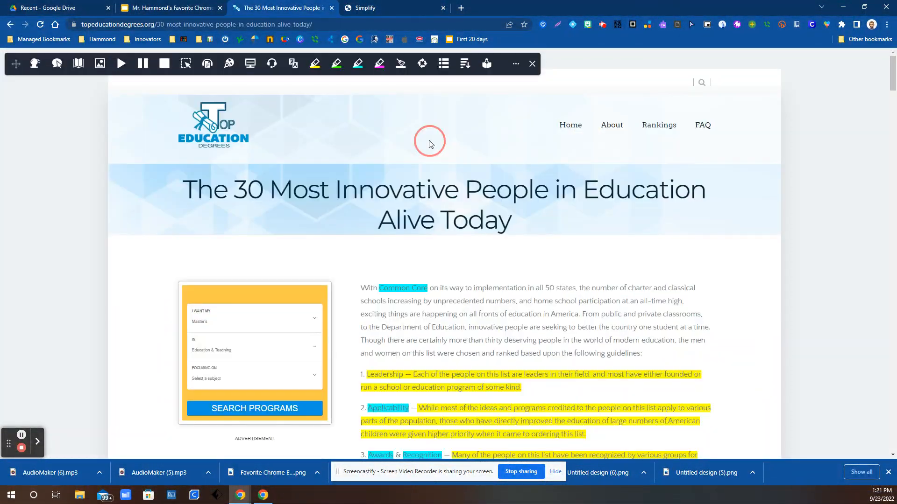
{"action": "left_click", "coordinate": [516, 65]}
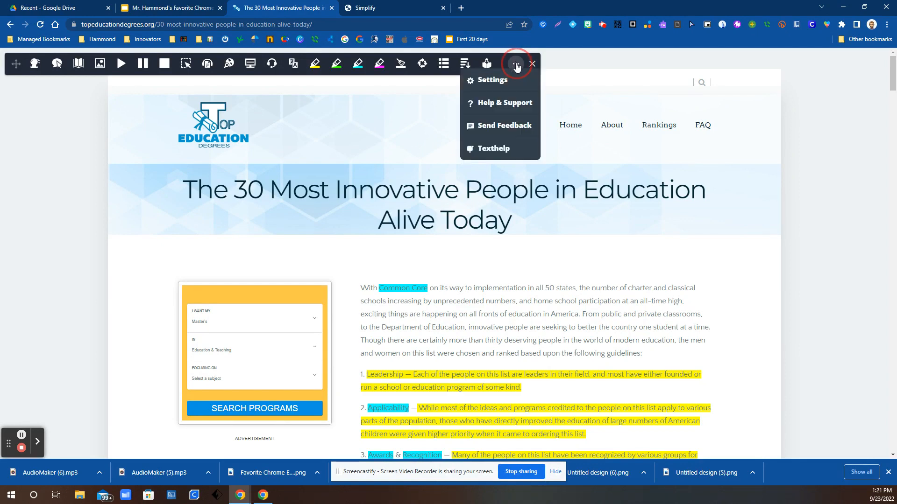
{"action": "left_click", "coordinate": [493, 84]}
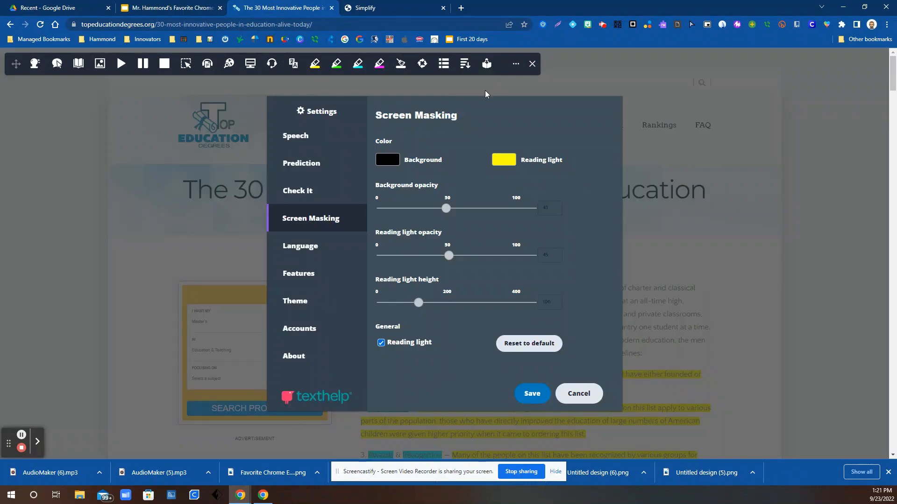
{"action": "left_click", "coordinate": [295, 138]}
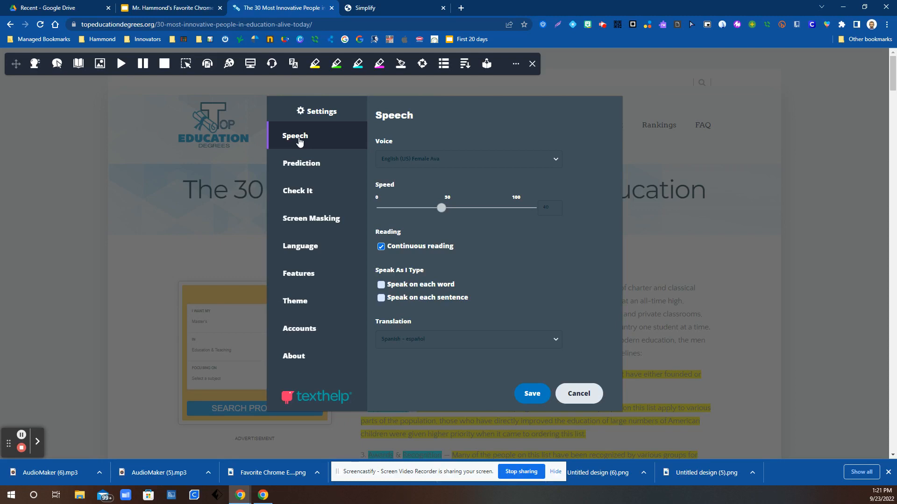
{"action": "left_click", "coordinate": [307, 168]}
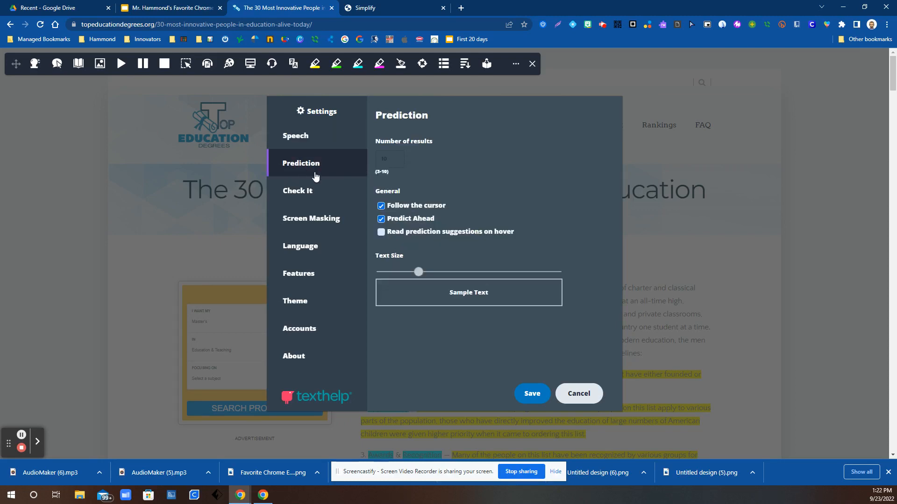
{"action": "left_click", "coordinate": [297, 195]}
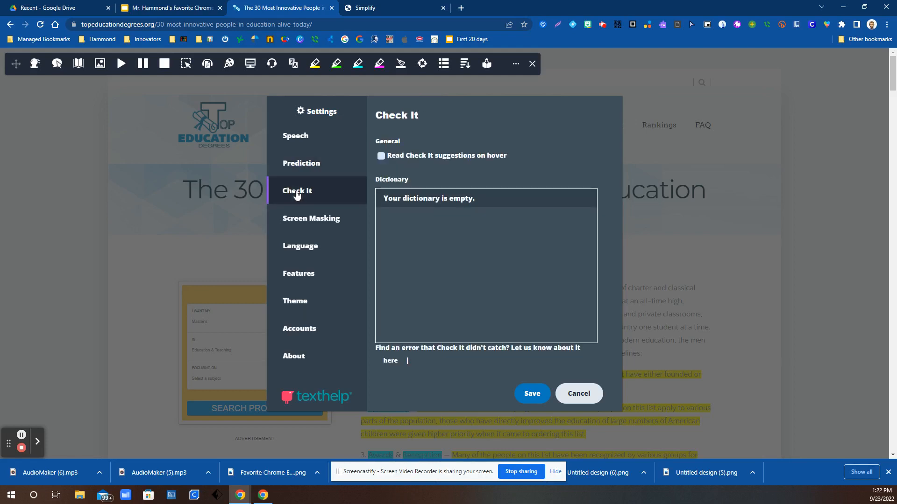
{"action": "left_click", "coordinate": [313, 225]}
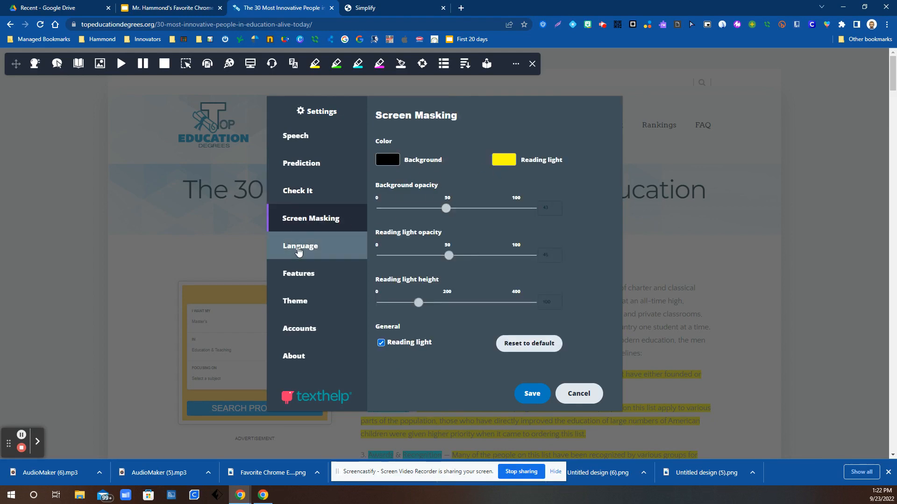
{"action": "left_click", "coordinate": [299, 252]}
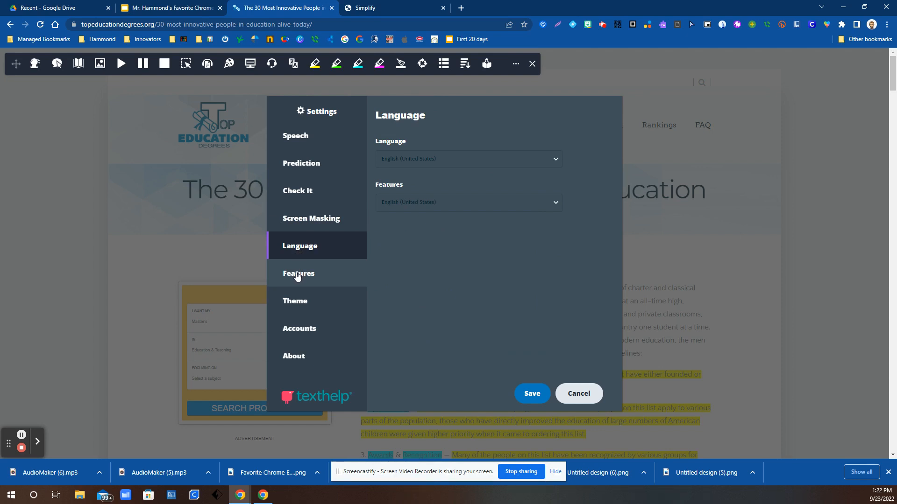
{"action": "left_click", "coordinate": [299, 277]}
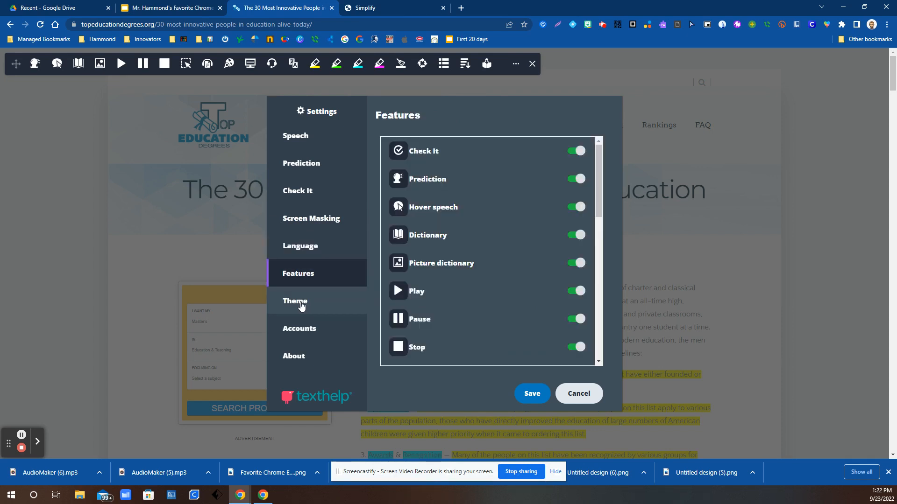